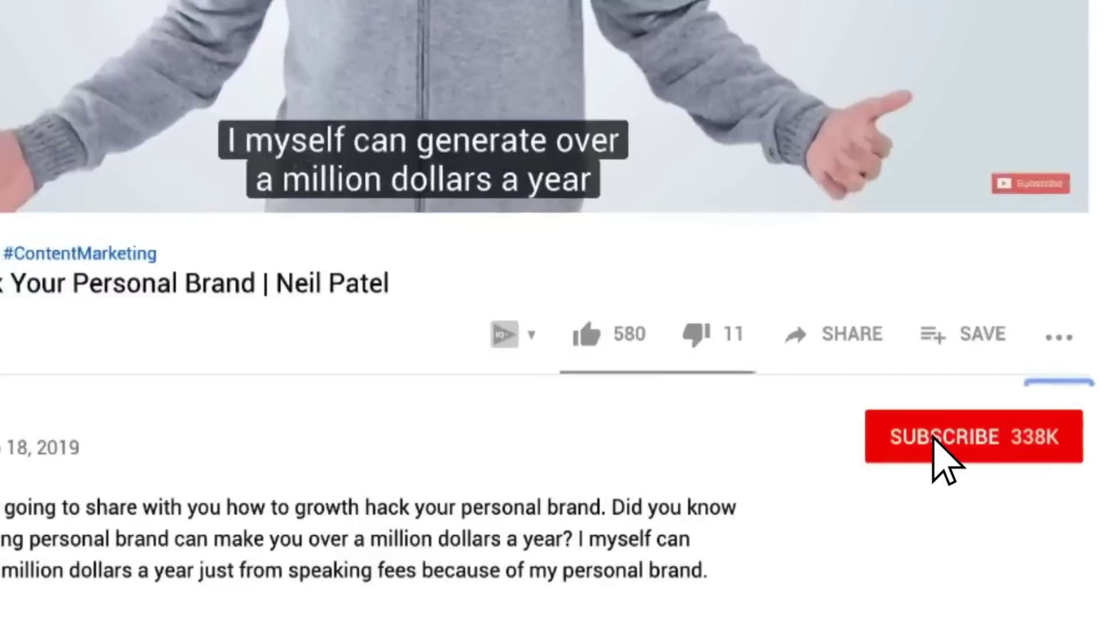
- Subscribe to the presenter's YouTube channel and turn on all new-video notifications
{"action": "left_click", "coordinate": [933, 442]}
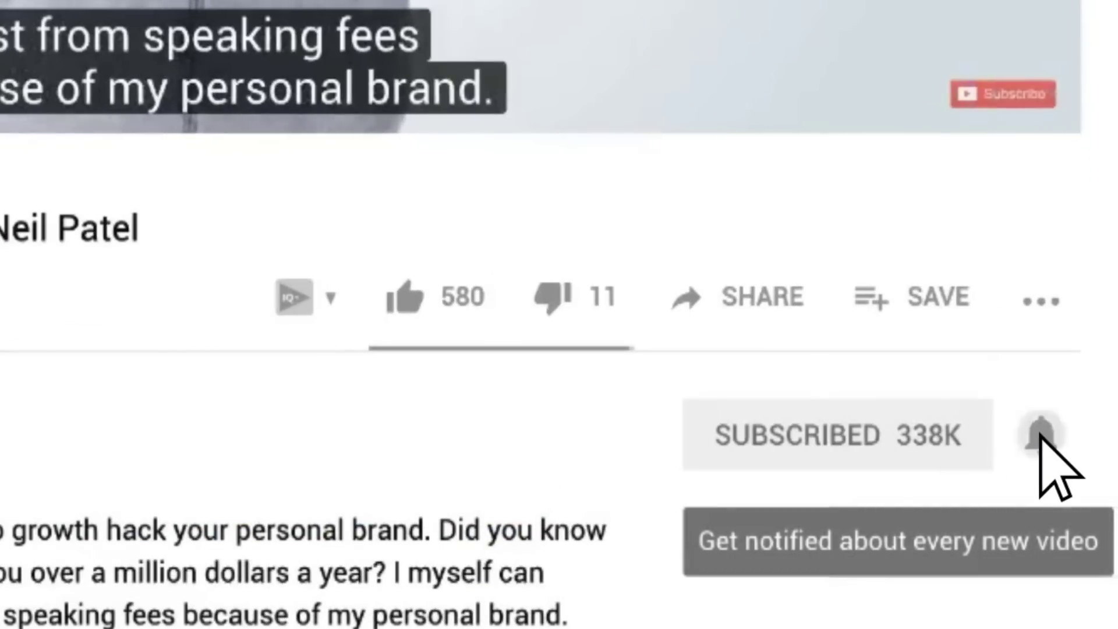
{"action": "left_click", "coordinate": [1039, 438]}
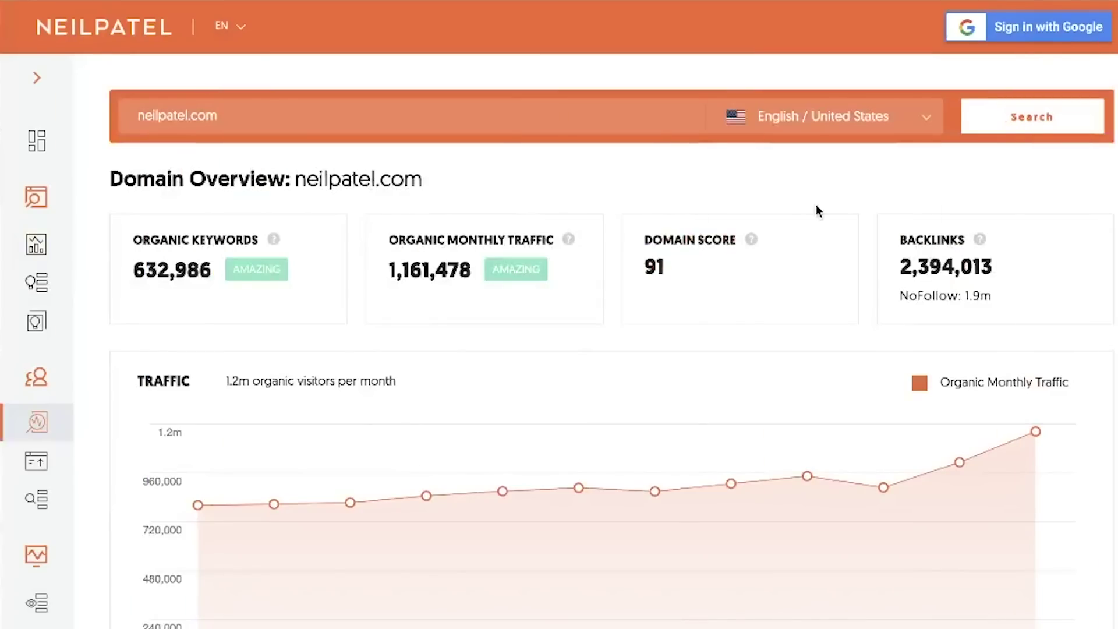
- Open all traffic-driving pages and list the keywords sending visits to the AdWords guide
{"action": "scroll", "coordinate": [816, 207], "scroll_direction": "down", "scroll_amount": 10}
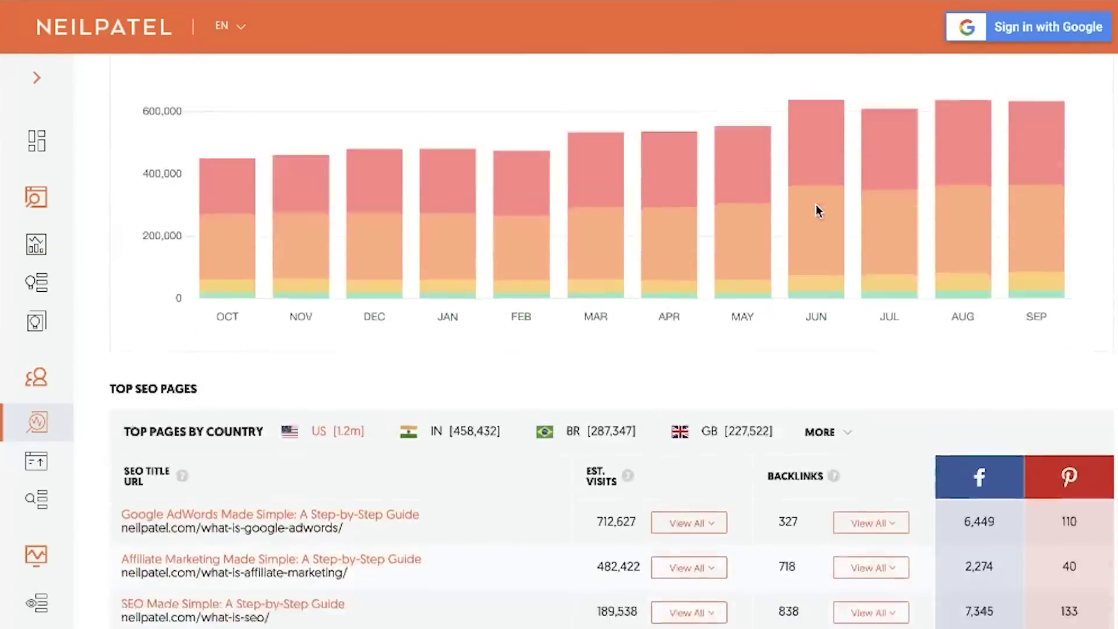
{"action": "scroll", "coordinate": [817, 210], "scroll_direction": "down", "scroll_amount": 4}
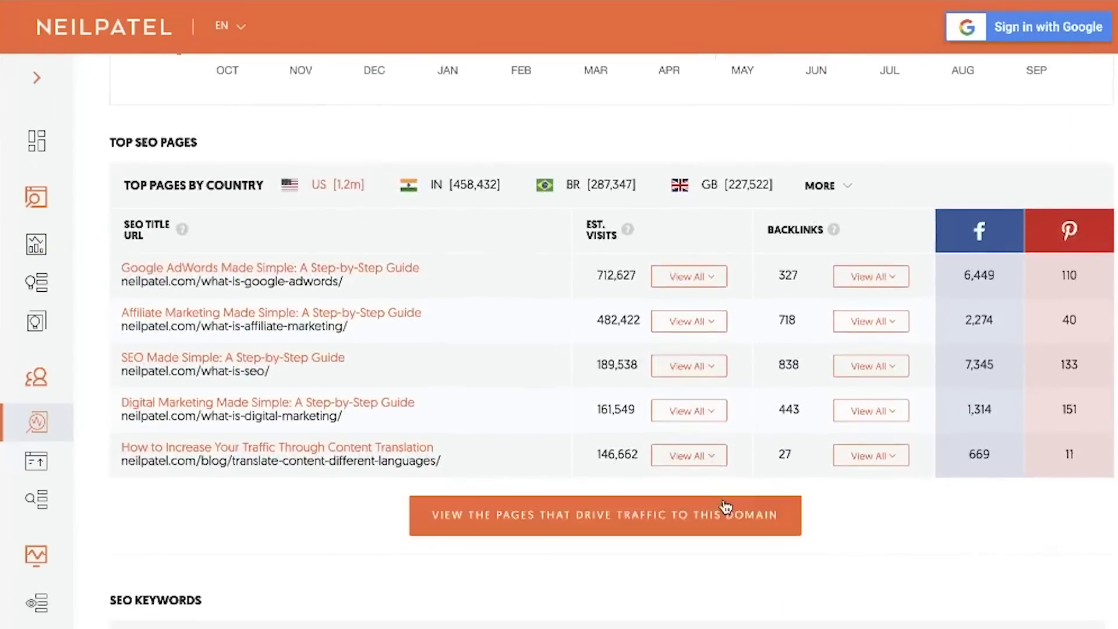
{"action": "left_click", "coordinate": [725, 512]}
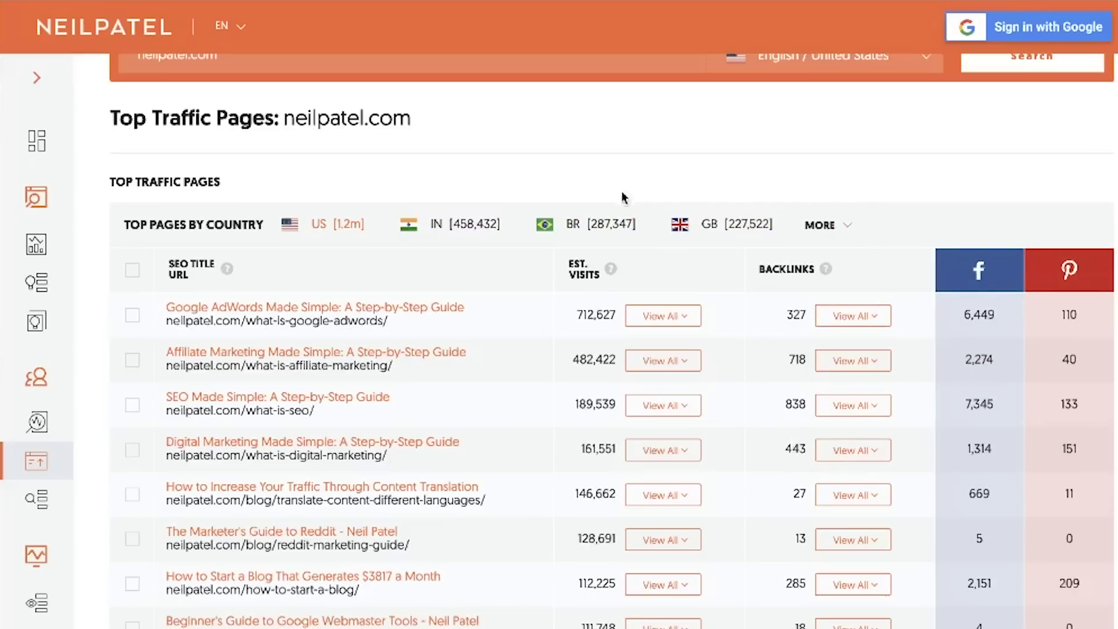
{"action": "left_click", "coordinate": [671, 320]}
{"action": "scroll", "coordinate": [676, 321], "scroll_direction": "down", "scroll_amount": 3}
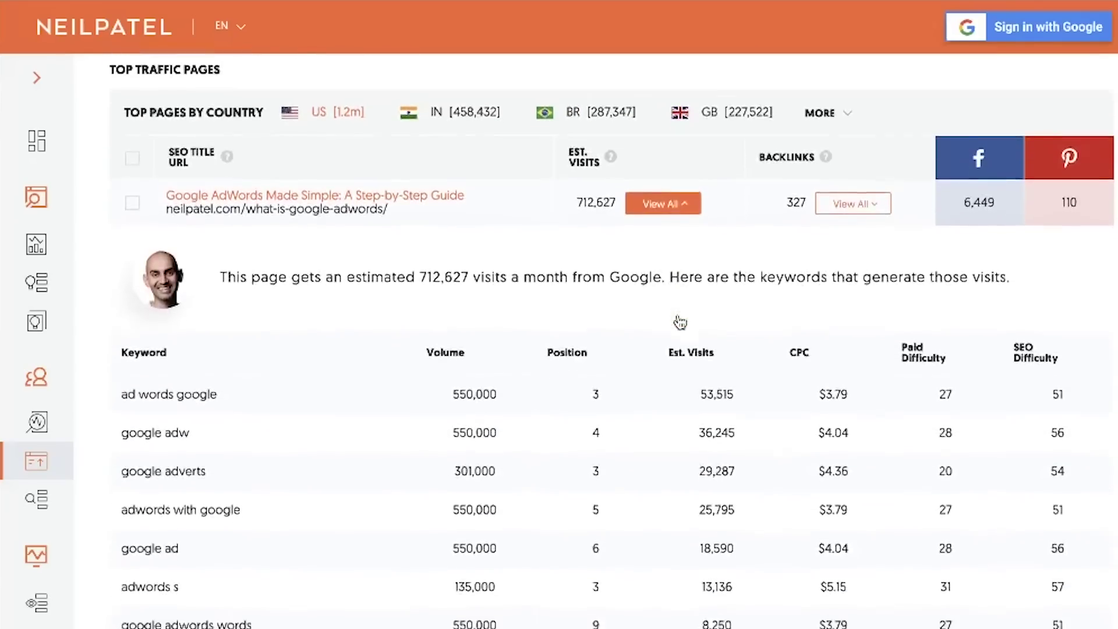
{"action": "scroll", "coordinate": [679, 322], "scroll_direction": "down", "scroll_amount": 3}
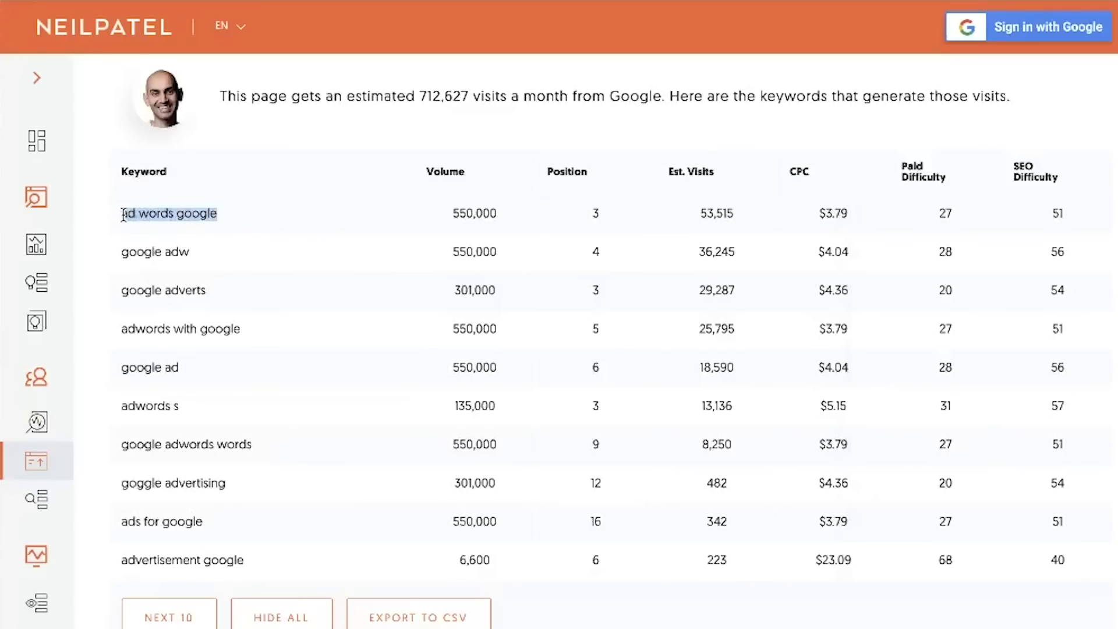
{"action": "scroll", "coordinate": [290, 254], "scroll_direction": "up", "scroll_amount": 6}
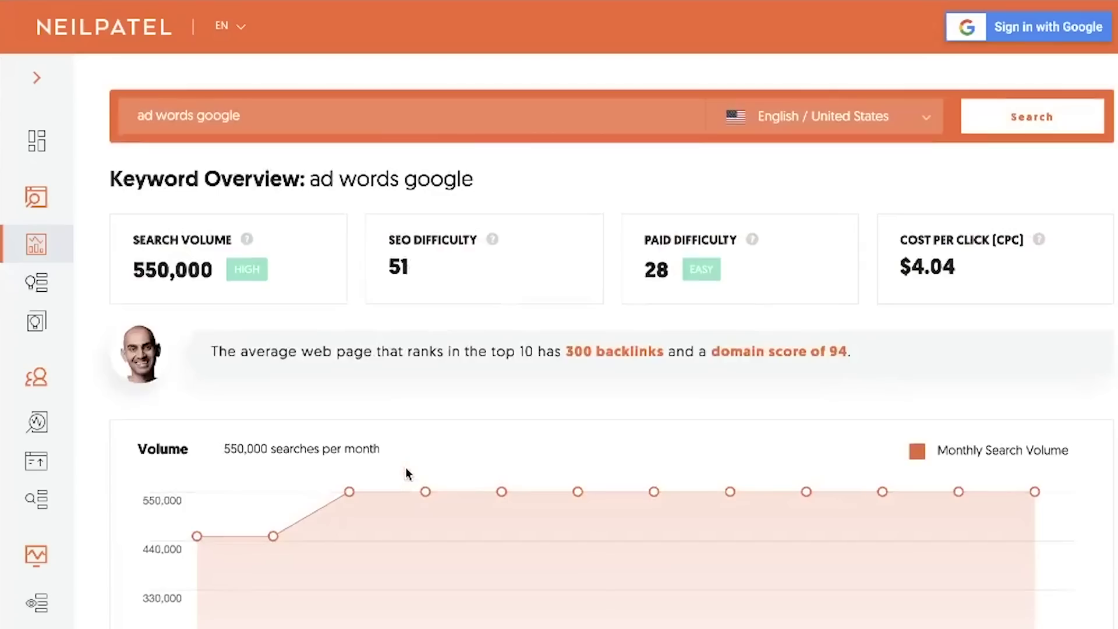
{"action": "scroll", "coordinate": [405, 467], "scroll_direction": "down", "scroll_amount": 9}
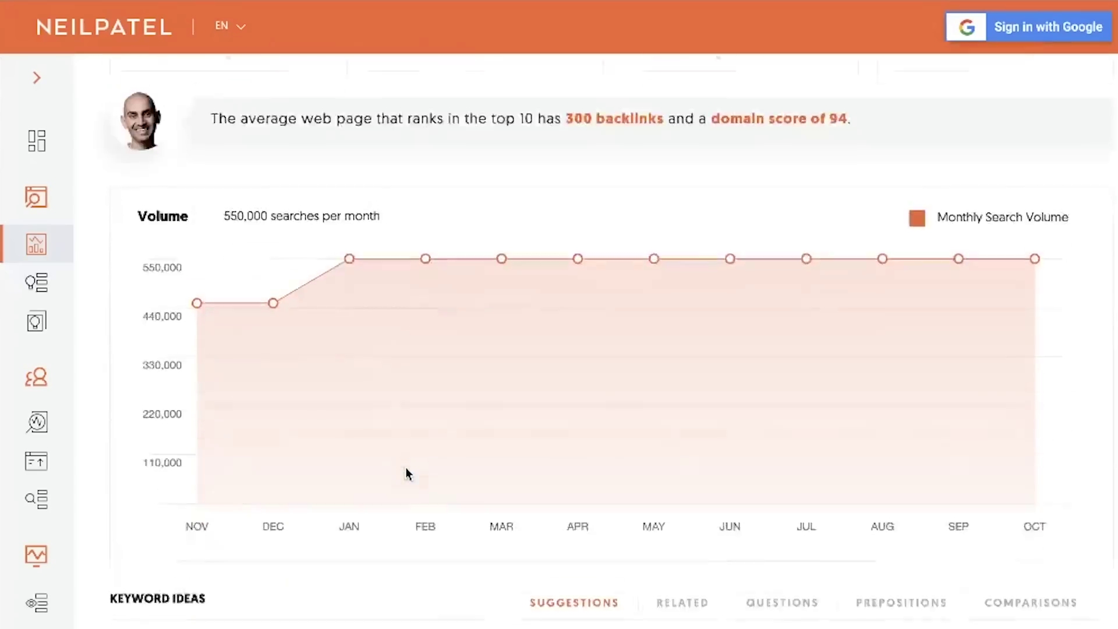
{"action": "scroll", "coordinate": [407, 474], "scroll_direction": "down", "scroll_amount": 2}
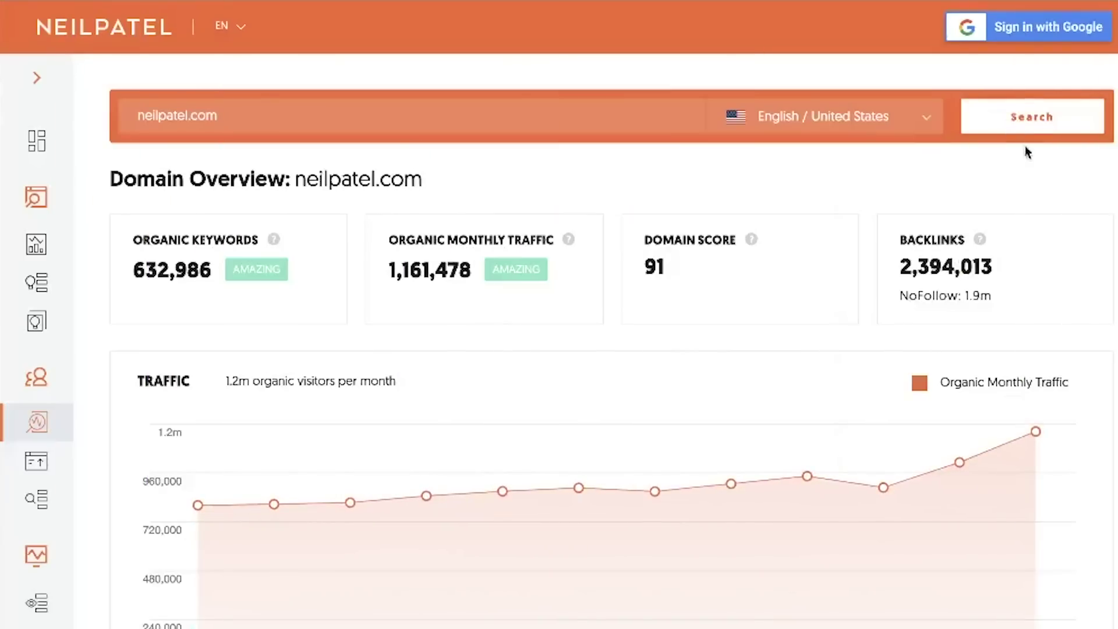
- Open the full list of SEO keywords neilpatel.com ranks for and browse it
{"action": "scroll", "coordinate": [1027, 155], "scroll_direction": "down", "scroll_amount": 15}
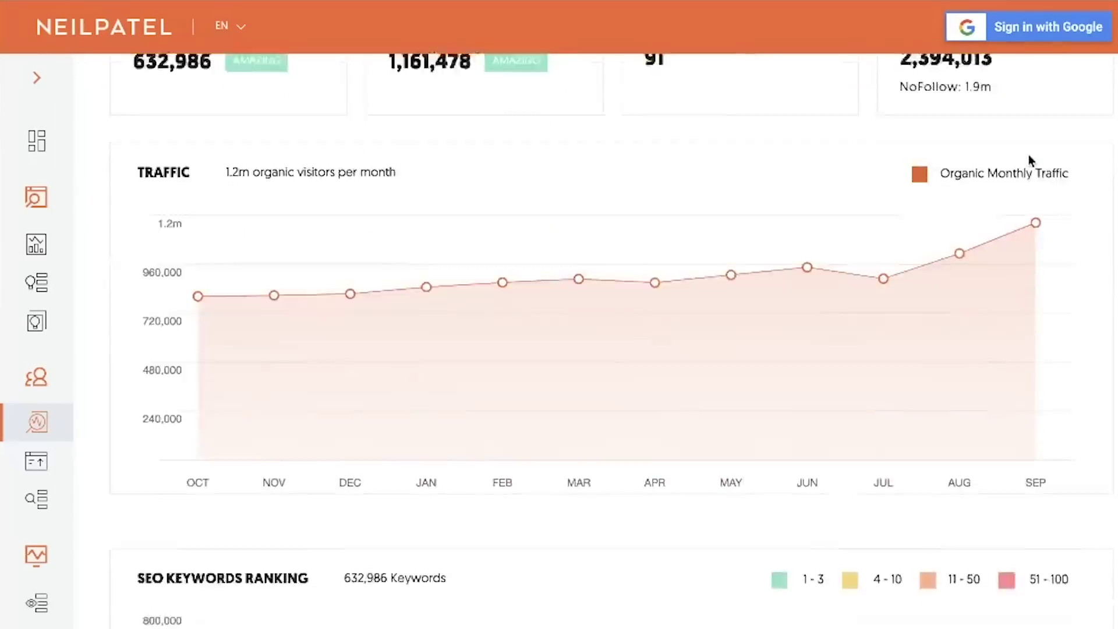
{"action": "scroll", "coordinate": [1028, 155], "scroll_direction": "down", "scroll_amount": 6}
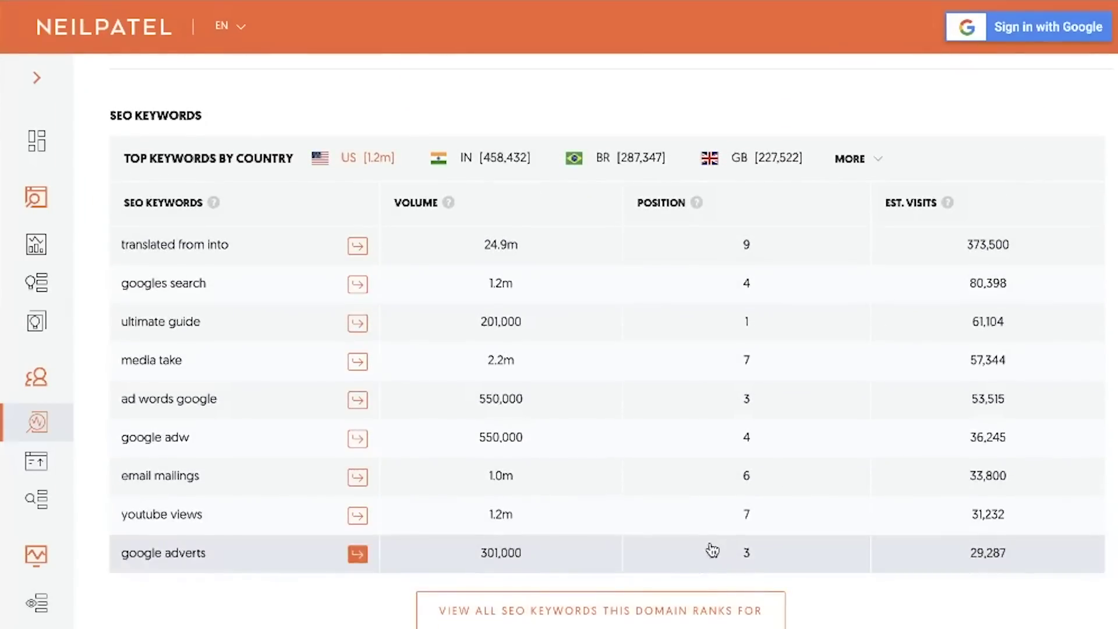
{"action": "left_click", "coordinate": [707, 612]}
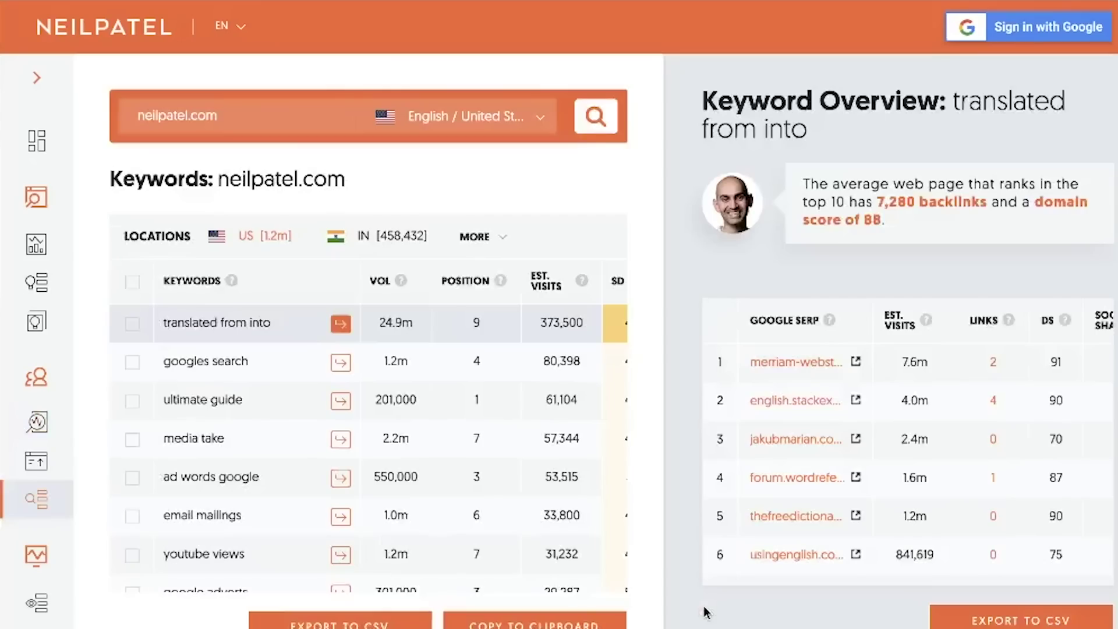
{"action": "scroll", "coordinate": [514, 488], "scroll_direction": "down", "scroll_amount": 8}
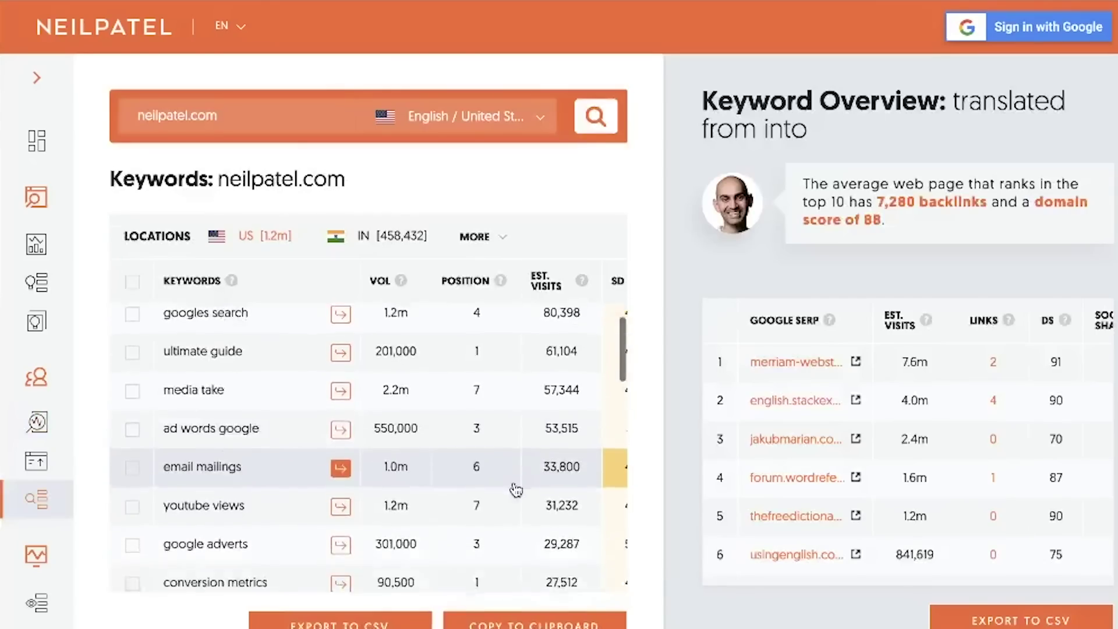
{"action": "scroll", "coordinate": [514, 489], "scroll_direction": "down", "scroll_amount": 9}
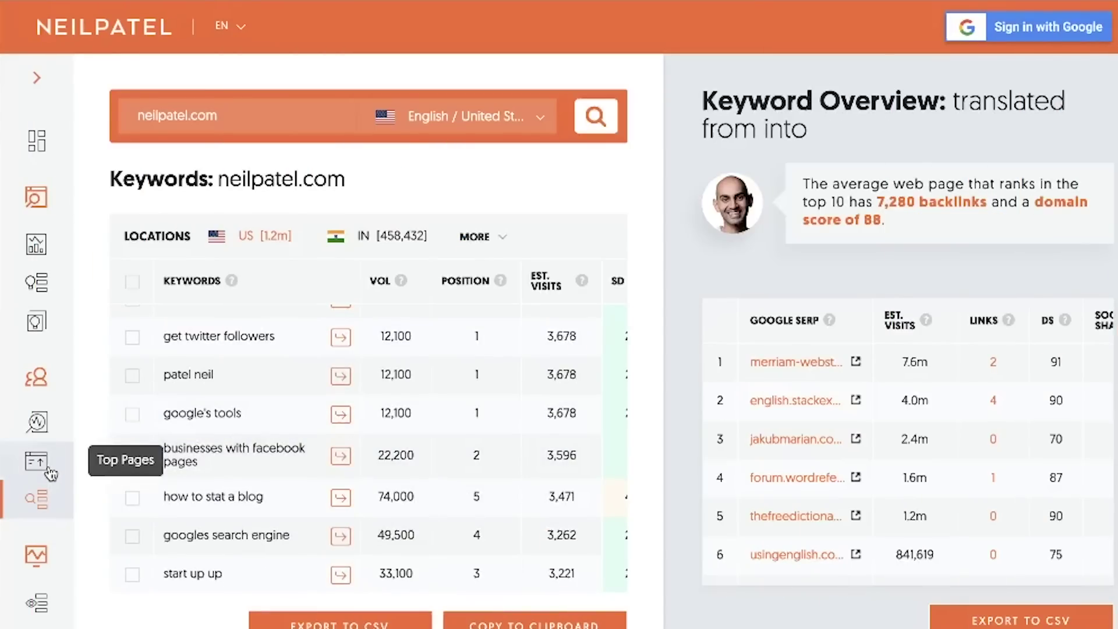
- Show Top Pages and expand the AdWords guide's visit keywords and backlinks, 712,627 monthly visits
{"action": "left_click", "coordinate": [36, 461]}
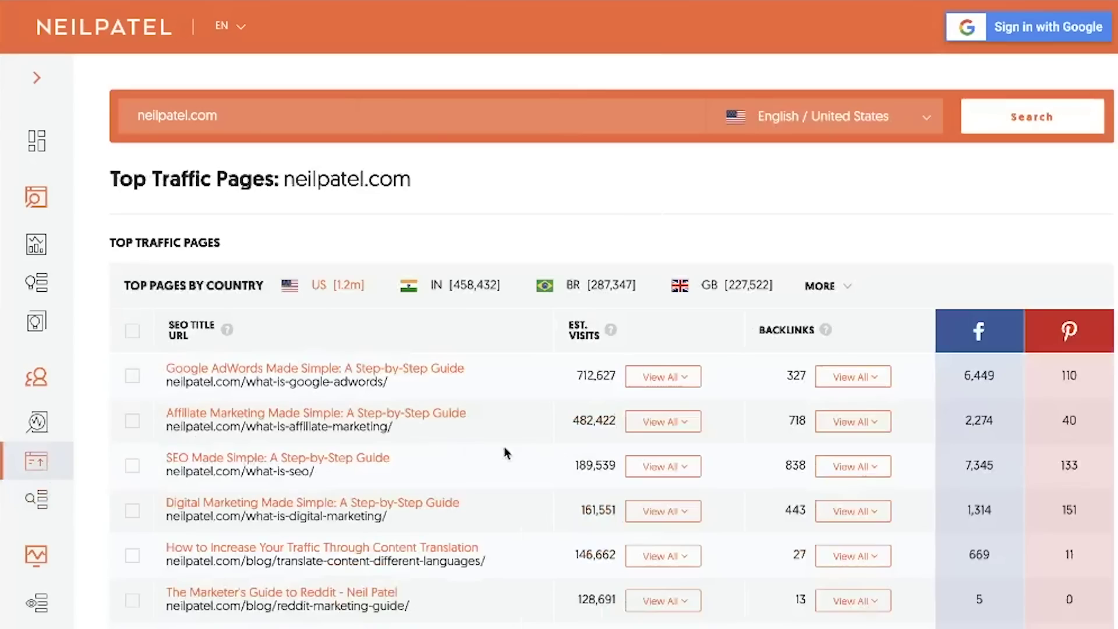
{"action": "scroll", "coordinate": [546, 452], "scroll_direction": "down", "scroll_amount": 3}
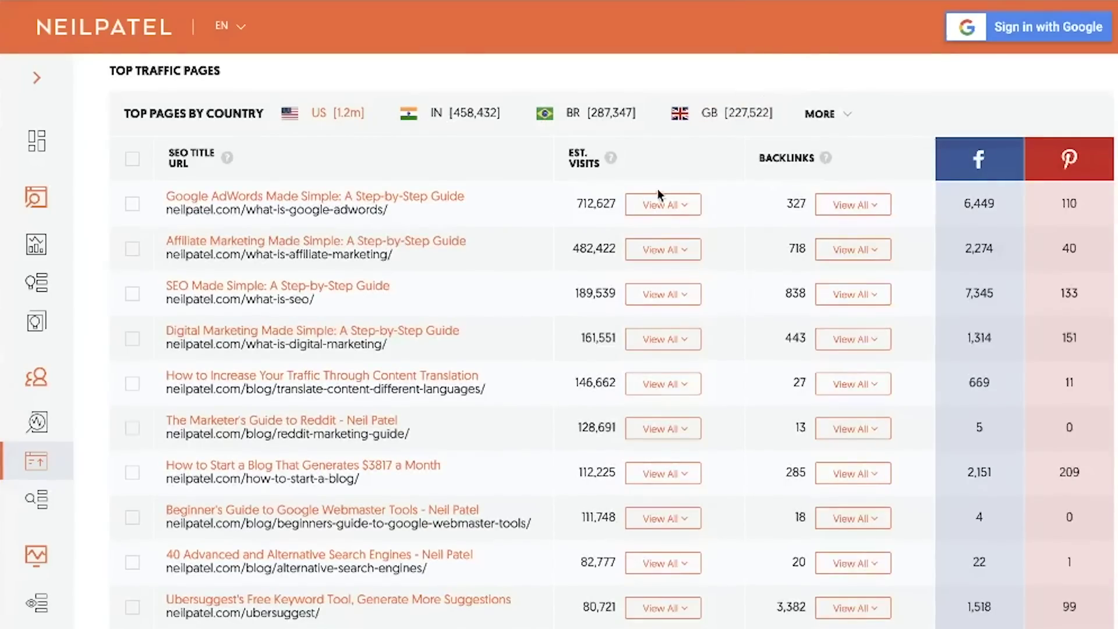
{"action": "left_click", "coordinate": [690, 216]}
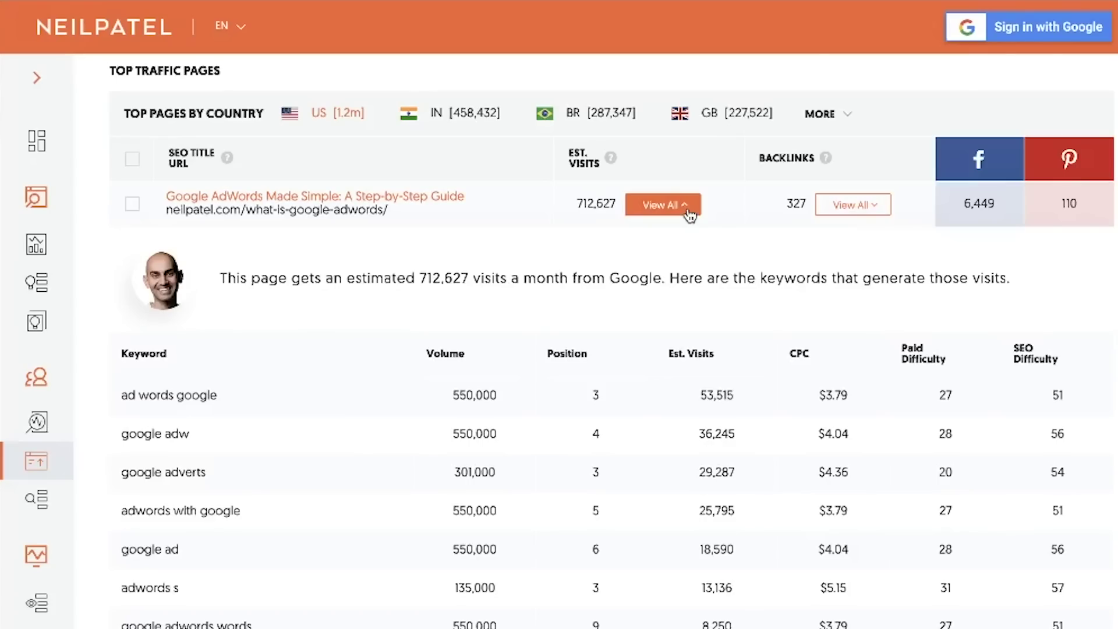
{"action": "left_click", "coordinate": [690, 216]}
{"action": "left_click", "coordinate": [887, 208]}
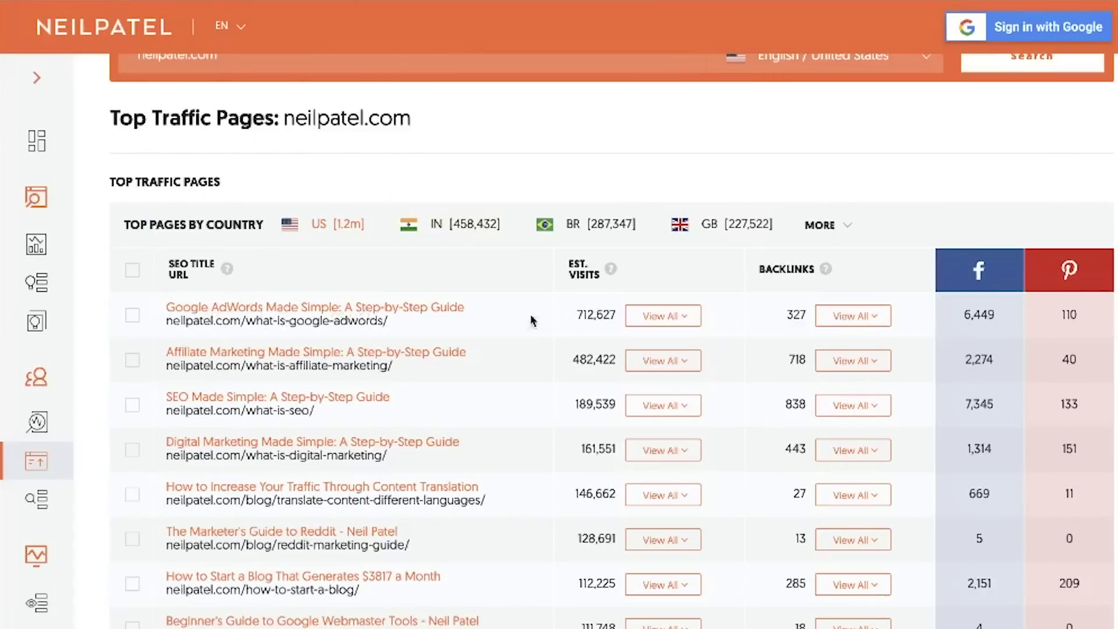
{"action": "left_click", "coordinate": [662, 315]}
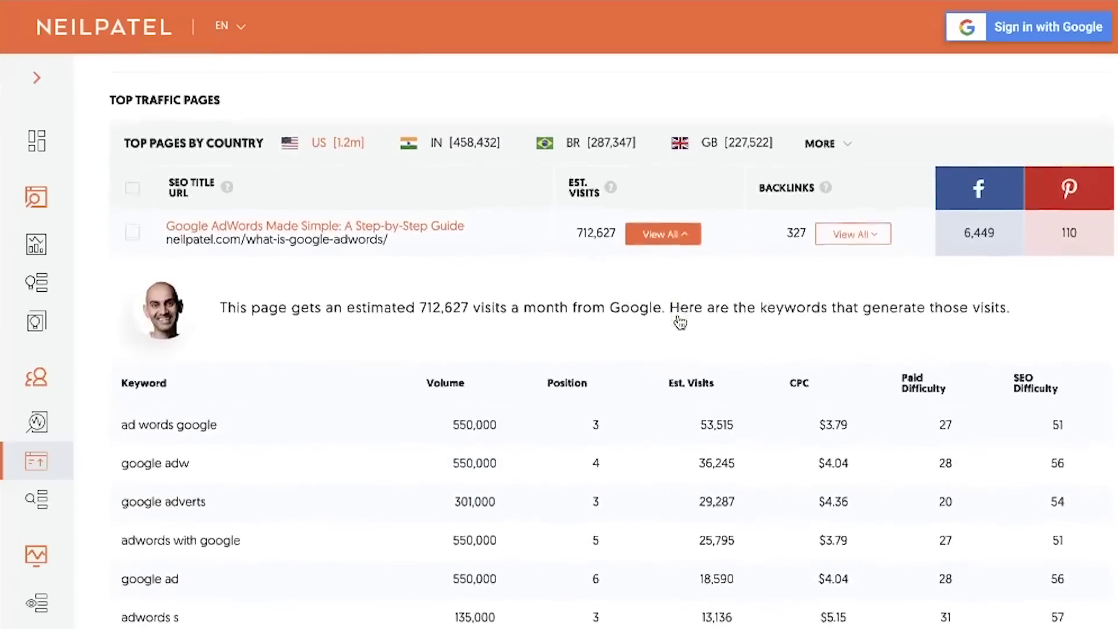
{"action": "scroll", "coordinate": [678, 320], "scroll_direction": "up", "scroll_amount": 4}
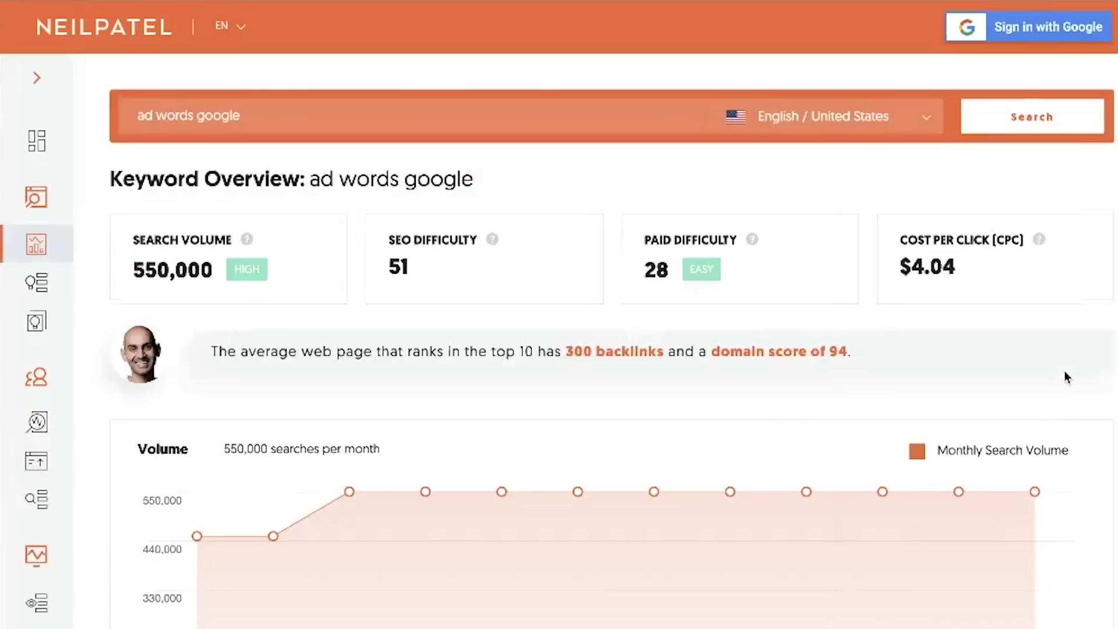
- View all content ideas for 'ad words google', such as minico.com's Google Ads article
{"action": "scroll", "coordinate": [1064, 370], "scroll_direction": "down", "scroll_amount": 10}
{"action": "scroll", "coordinate": [1064, 371], "scroll_direction": "down", "scroll_amount": 8}
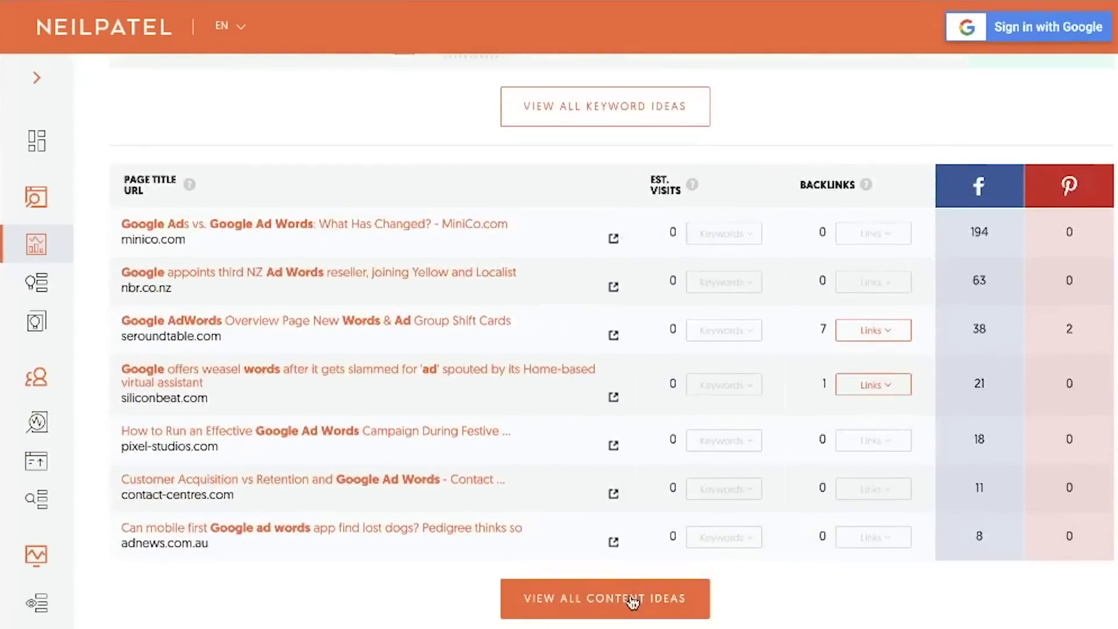
{"action": "left_click", "coordinate": [632, 602]}
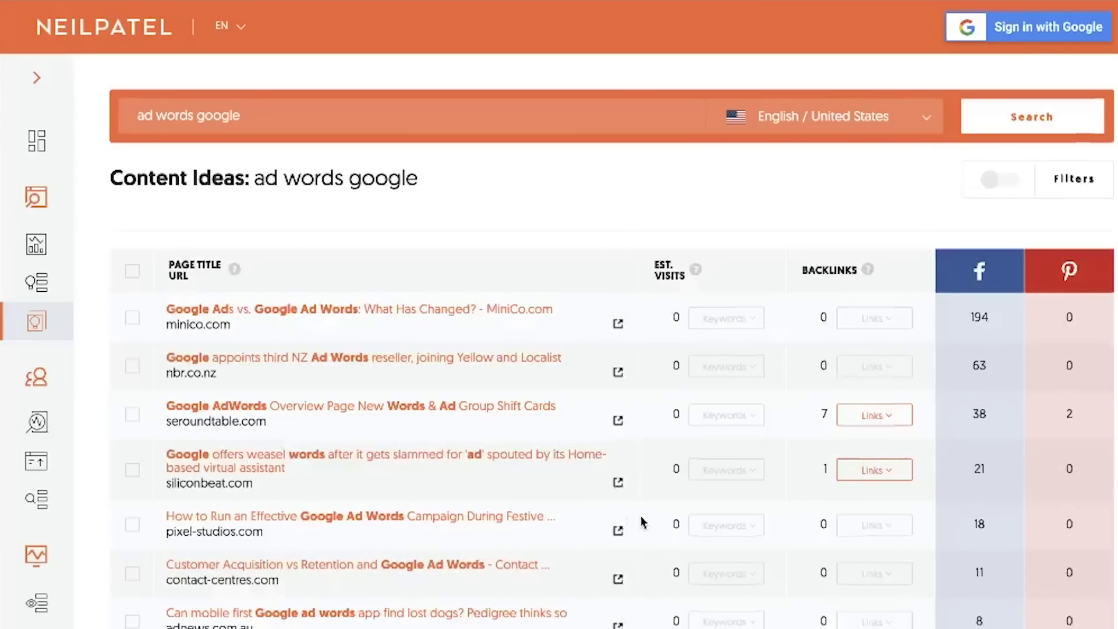
{"action": "scroll", "coordinate": [643, 522], "scroll_direction": "down", "scroll_amount": 7}
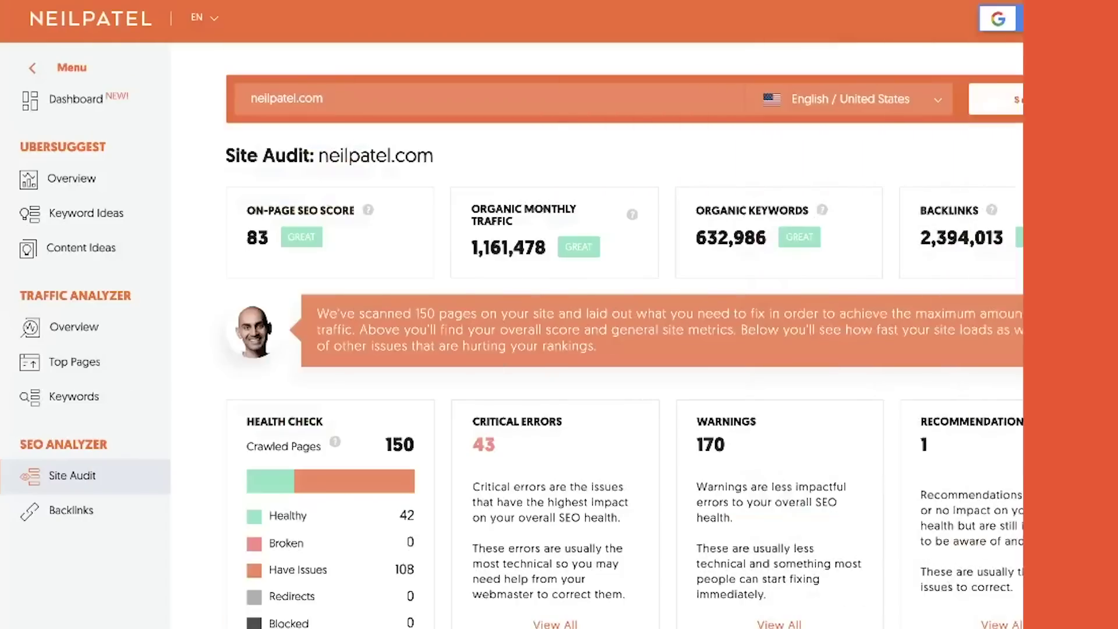
- Scroll the neilpatel.com Site Audit down past site speed to the Top SEO Issues
{"action": "scroll", "coordinate": [664, 335], "scroll_direction": "down", "scroll_amount": 4}
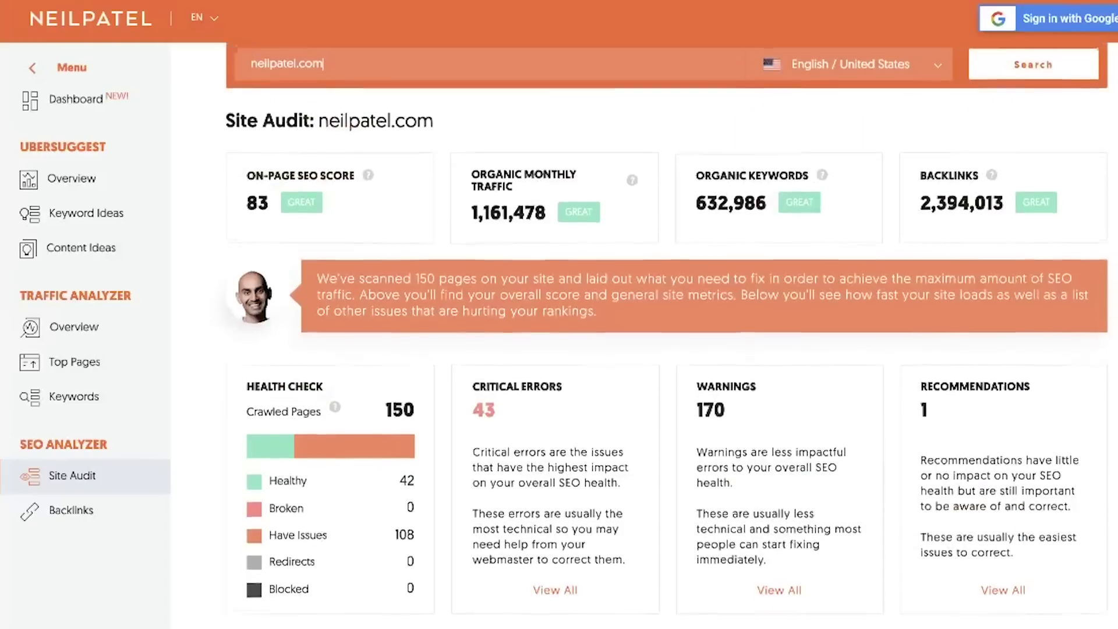
{"action": "scroll", "coordinate": [663, 336], "scroll_direction": "down", "scroll_amount": 9}
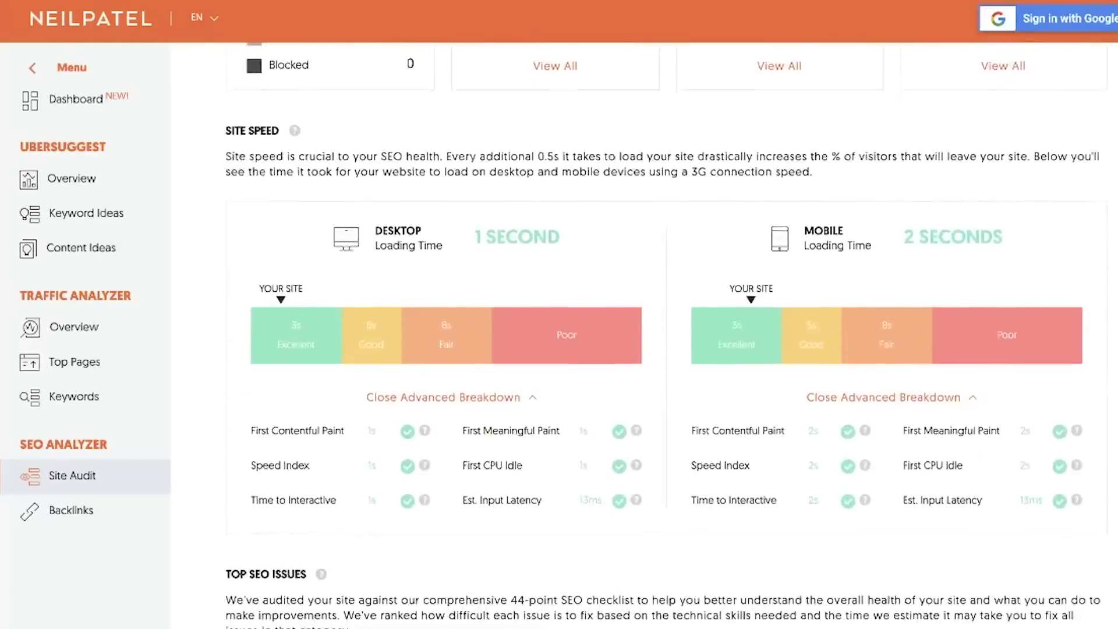
{"action": "scroll", "coordinate": [663, 335], "scroll_direction": "down", "scroll_amount": 1}
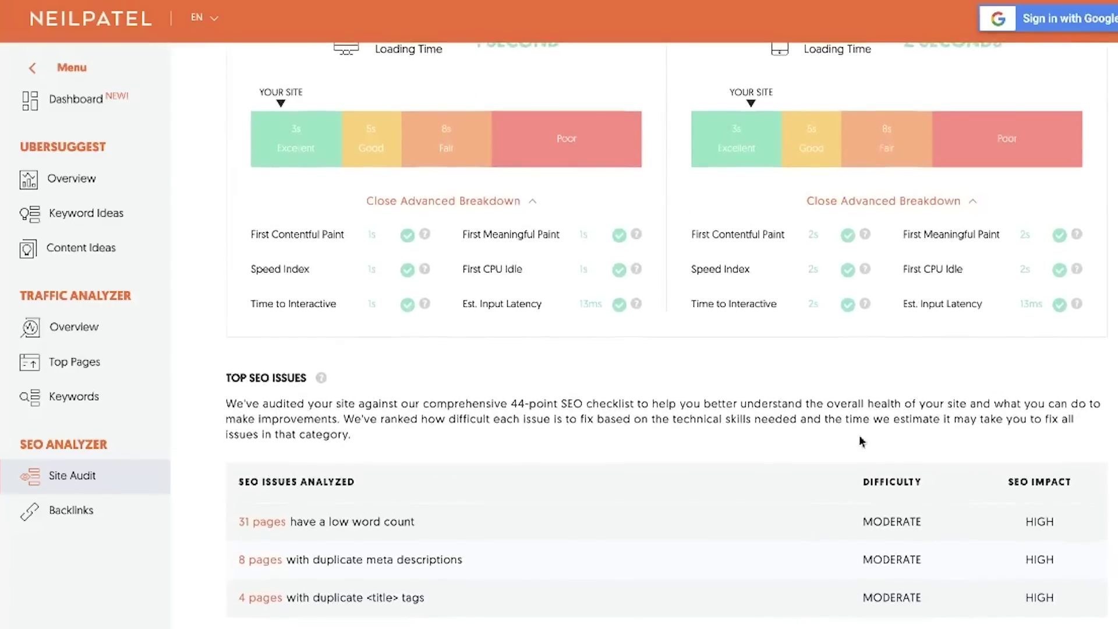
{"action": "scroll", "coordinate": [663, 335], "scroll_direction": "down", "scroll_amount": 10}
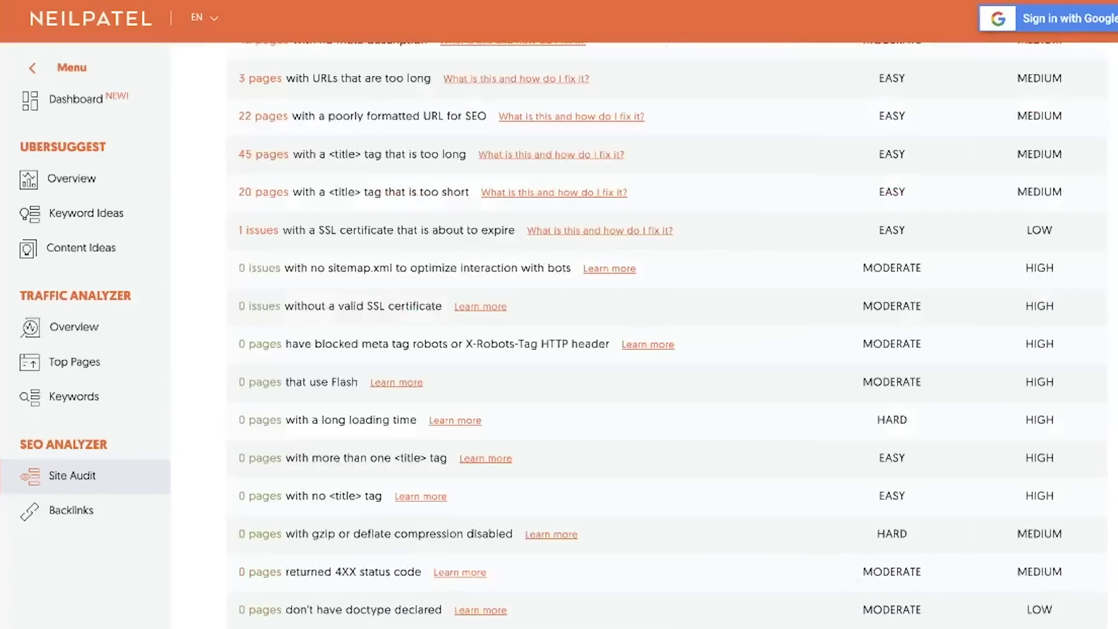